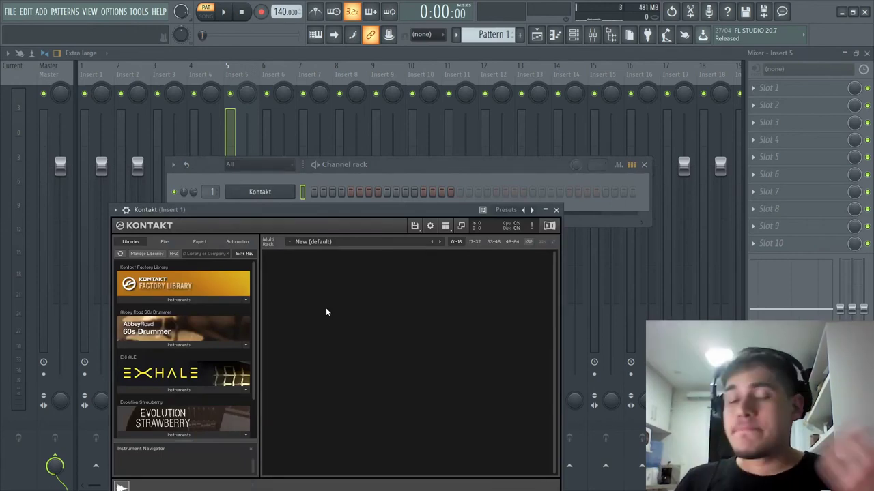
Open the FL Keys channel's piano roll and draw a one-bar G#4 note at the start of bar 1.
click(266, 202)
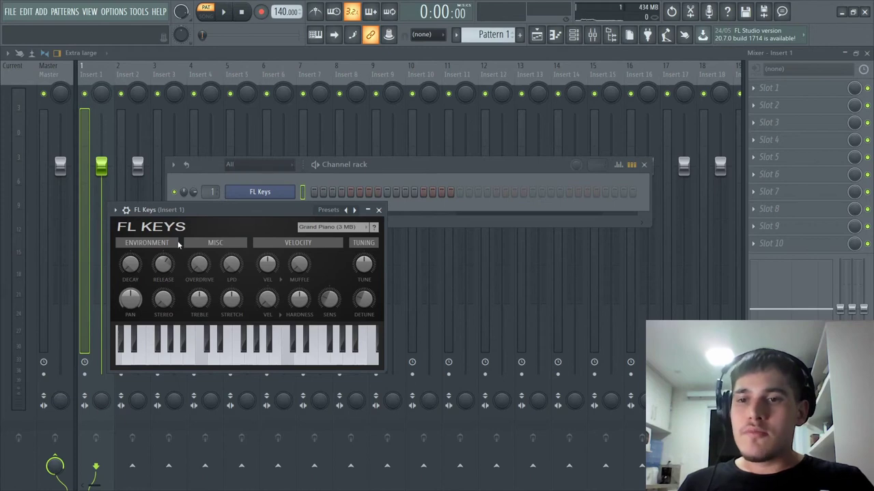
click(275, 195)
key(F7)
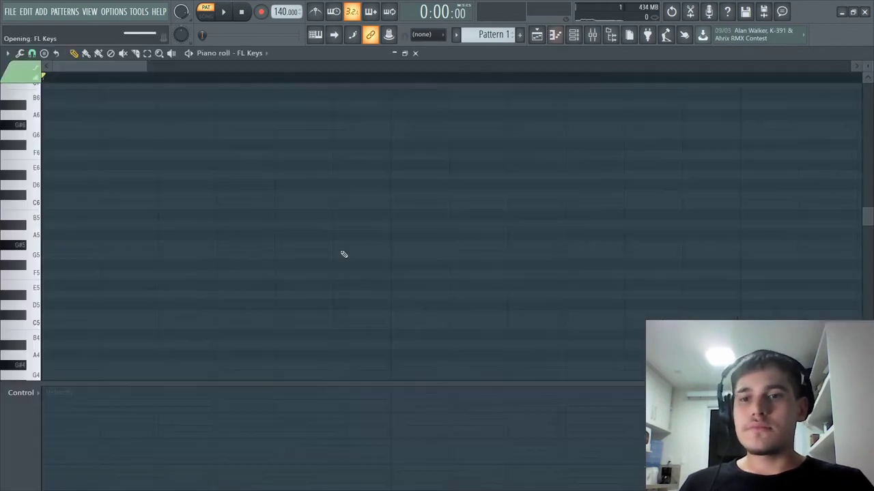
scroll(129, 169, down, 2)
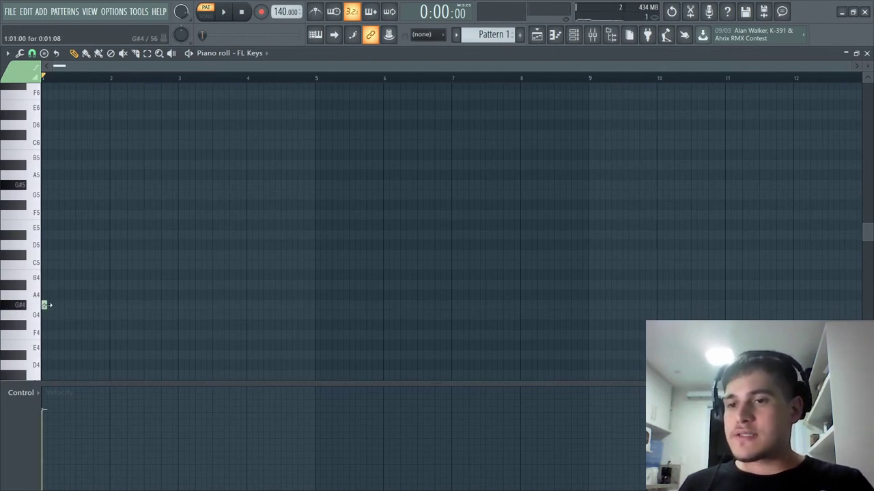
drag(46, 305, 104, 307)
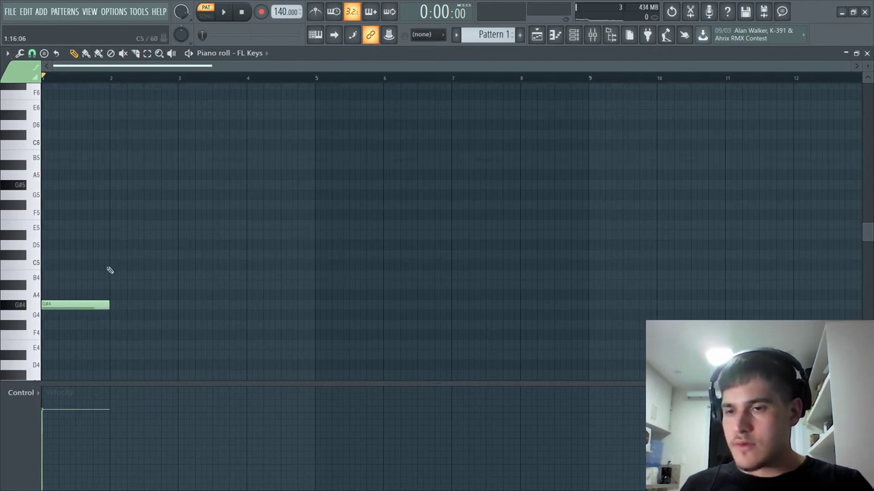
Stack one-bar B4, D#5, F#5 and A#5 notes above the G#4 in bar 1.
click(43, 265)
drag(43, 266, 44, 275)
click(44, 234)
click(43, 225)
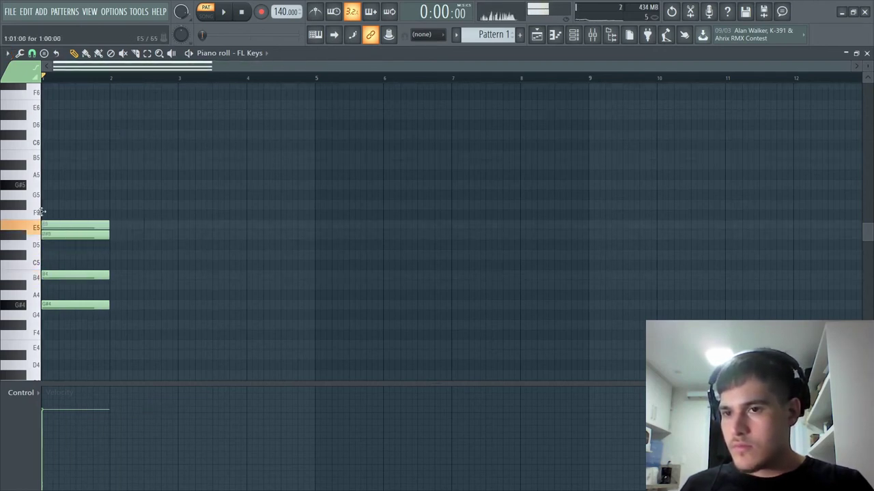
mouse_move(42, 213)
mouse_down()
mouse_move(42, 195)
mouse_move(43, 204)
mouse_up()
drag(91, 156, 47, 145)
right_click(74, 145)
click(43, 166)
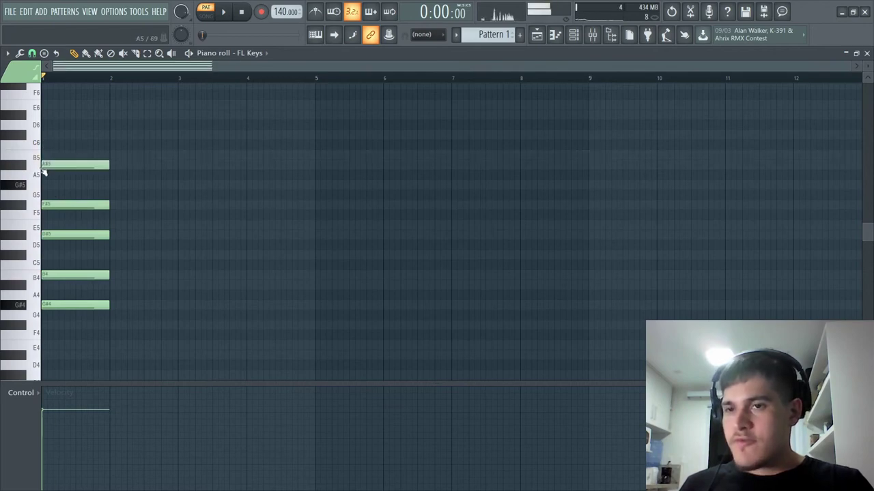
Build the second chord in bar 2 from one-bar A#4, C#5 and E5 notes.
drag(123, 130, 106, 386)
click(113, 271)
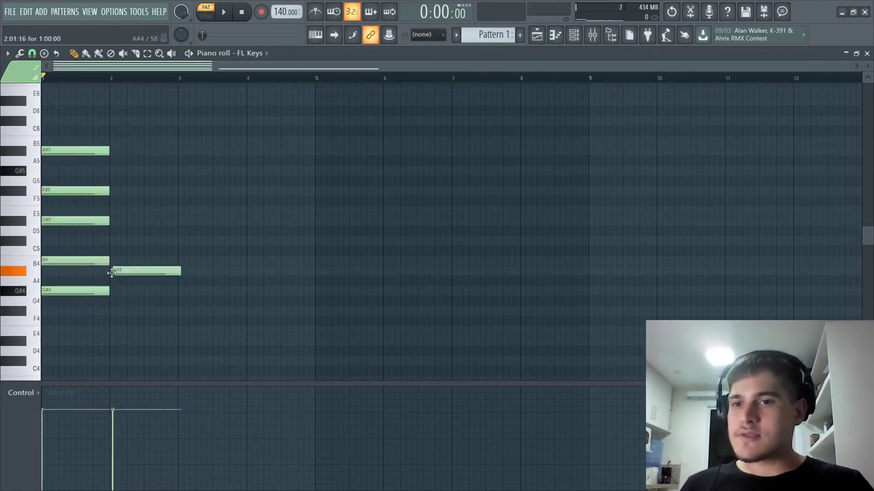
click(133, 275)
click(112, 240)
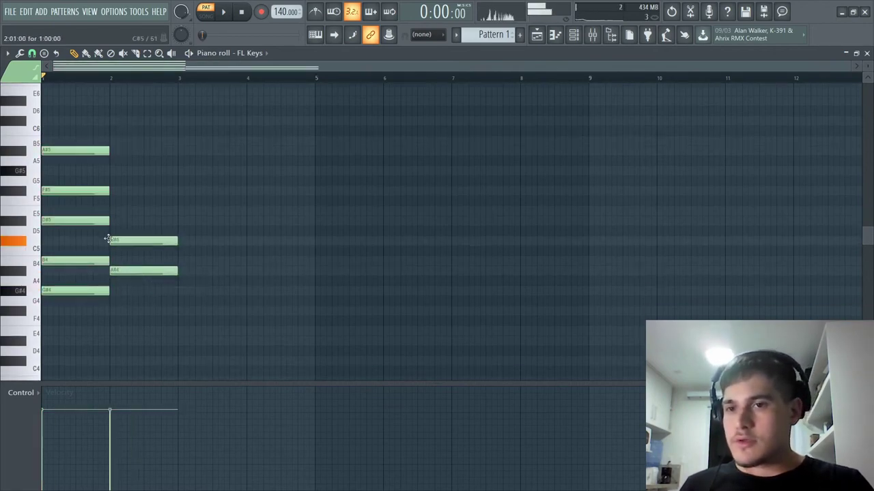
click(111, 211)
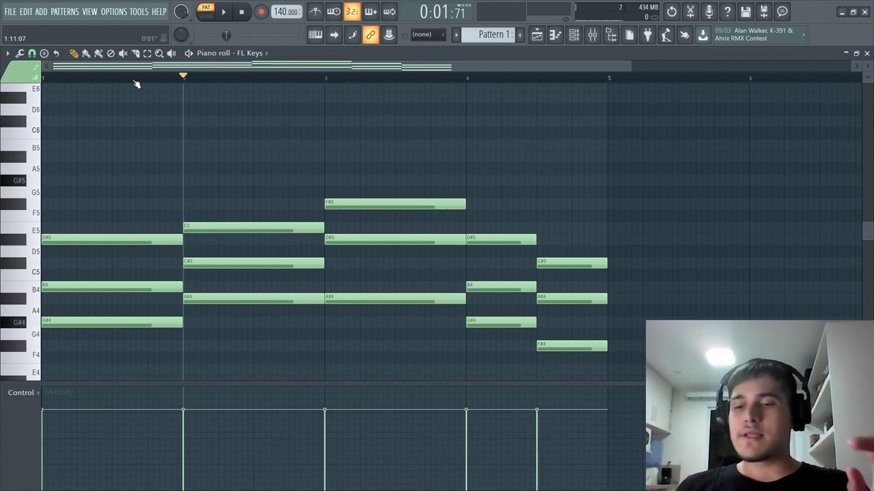
key(alt+s)
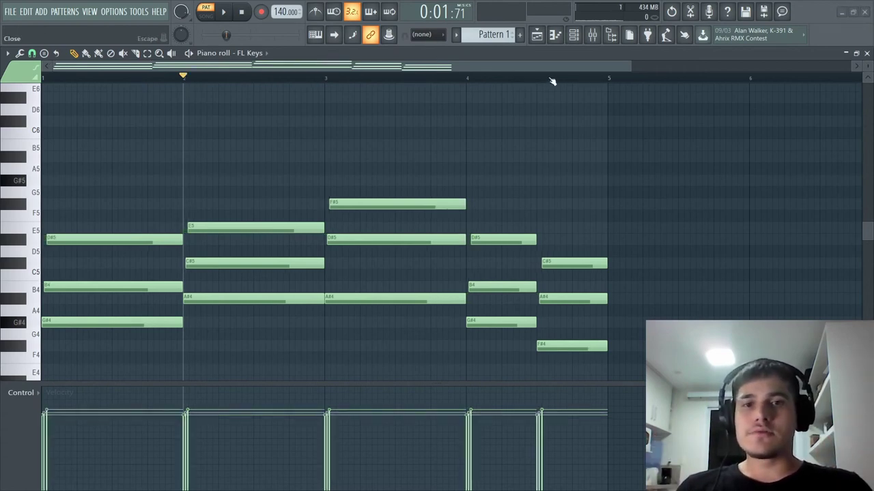
key(Escape)
click(241, 12)
Strum the chords with the Strumizer, trying stronger start offsets before settling on a start time strength of 0:04.
key(alt+s)
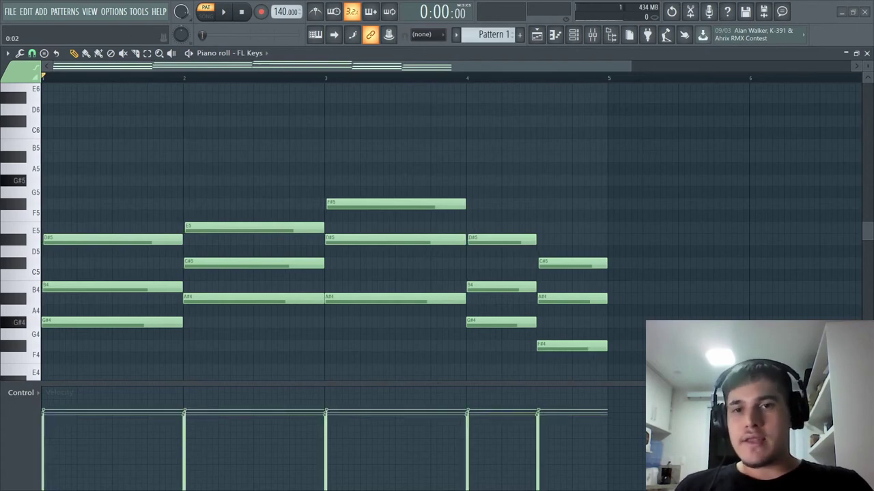
drag(437, 245, 437, 232)
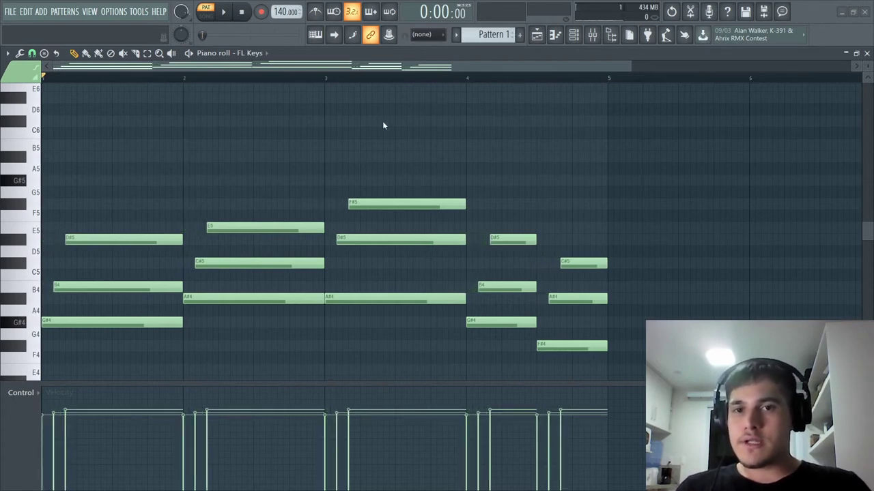
key(space)
key(space)
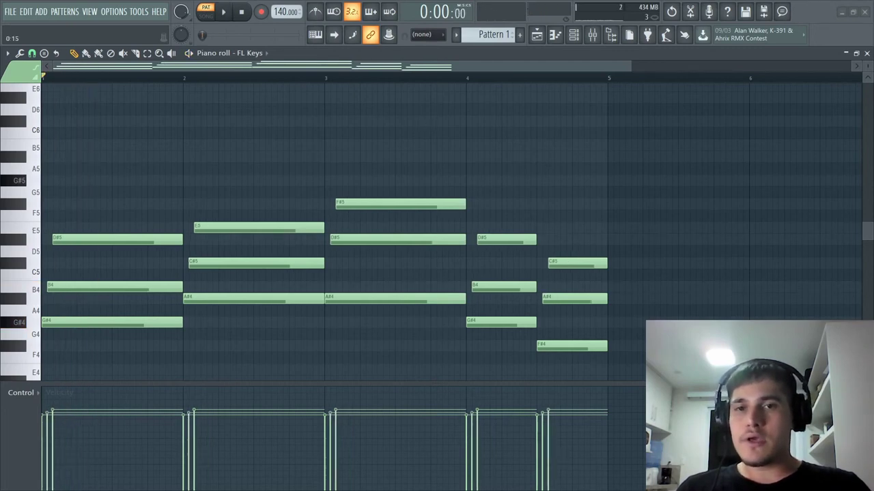
drag(423, 125, 422, 128)
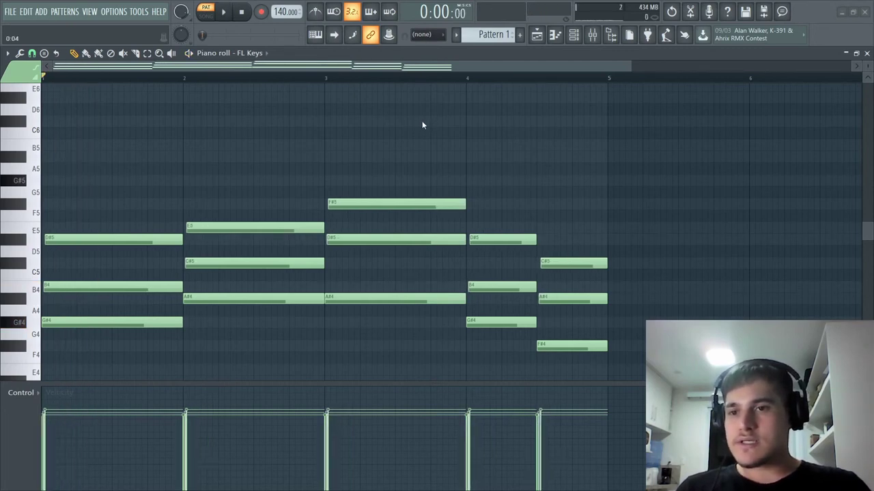
Play the chord progression several times to audition the strum timing.
key(space)
key(space)
key(space)
key(space)
key(space)
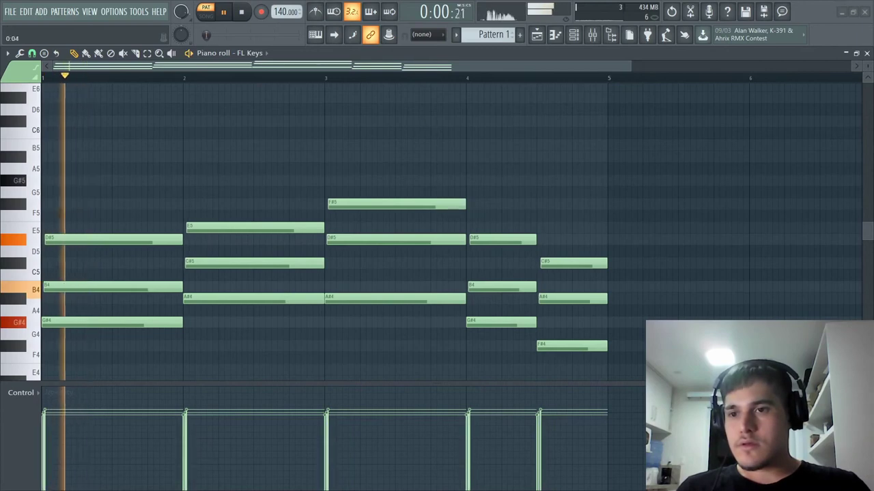
key(space)
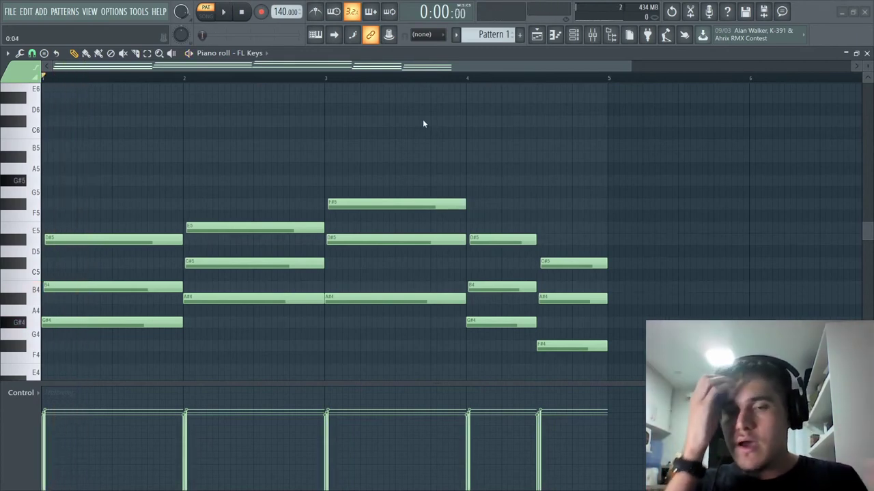
key(space)
key(space)
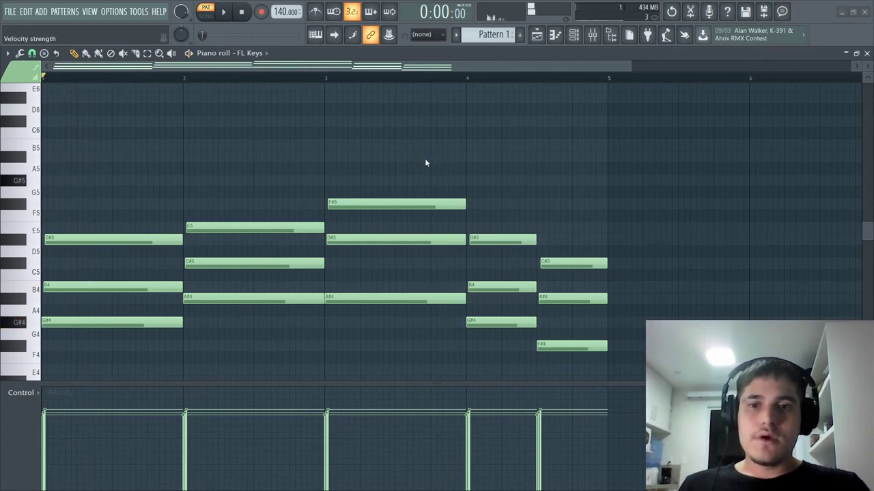
Audition the strum with 0% velocity strength, and give the strummed notes a slight velocity variation.
mouse_move(759, 417)
mouse_down()
mouse_move(759, 387)
mouse_move(759, 407)
mouse_up()
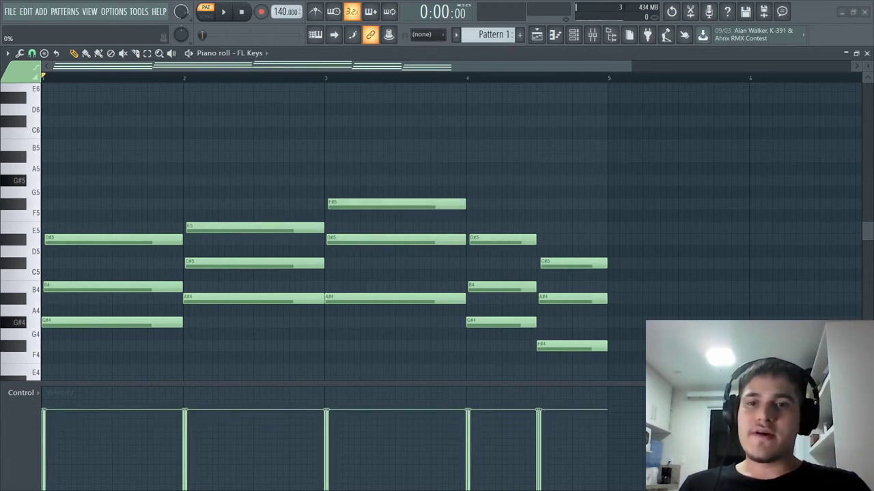
key(space)
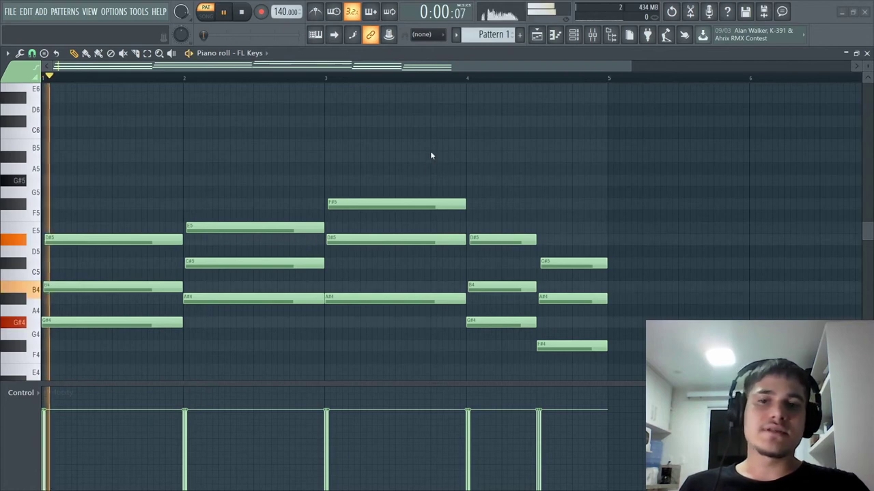
key(space)
mouse_move(759, 390)
mouse_down()
mouse_move(759, 375)
mouse_move(759, 391)
mouse_up()
Play the start of the progression repeatedly to judge the strum's velocity variation.
key(space)
key(space)
key(space)
key(space)
key(space)
key(space)
key(space)
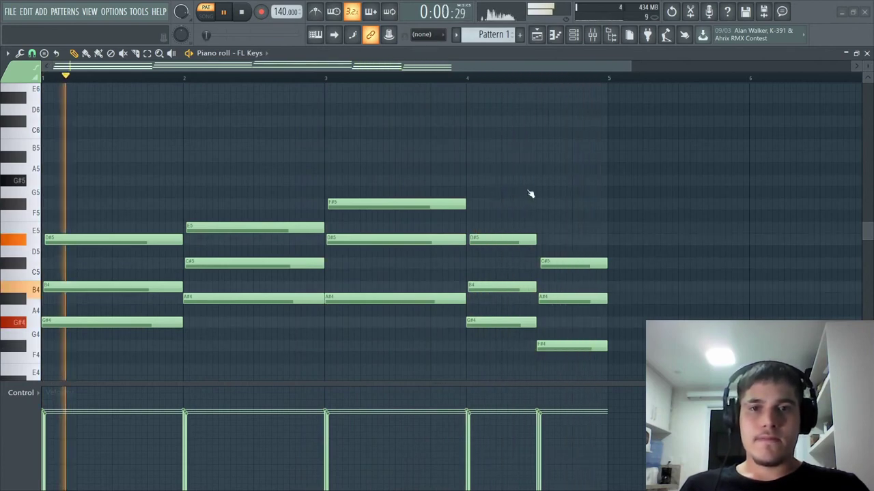
key(space)
Review the Strumizer's start time and velocity settings for the chords, and close it without applying anything.
scroll(344, 153, down, 2)
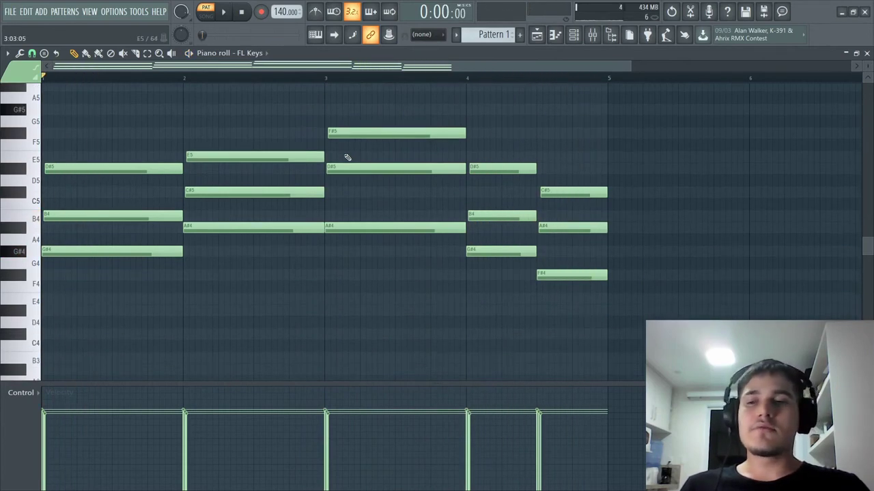
ctrl+scroll(230, 156, down, 2)
scroll(253, 161, up, 2)
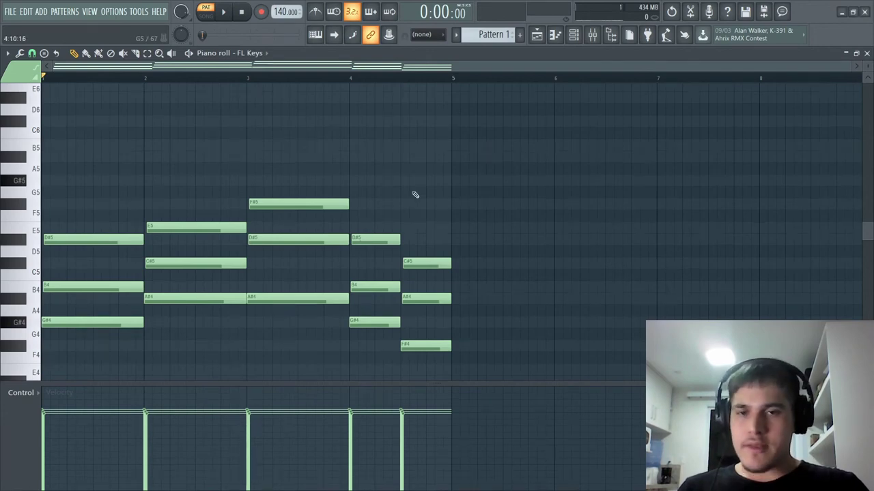
key(alt+s)
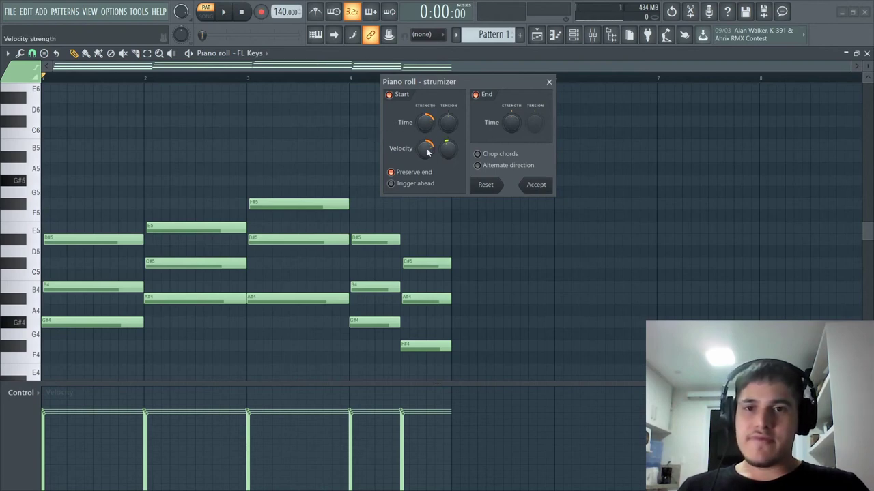
click(548, 83)
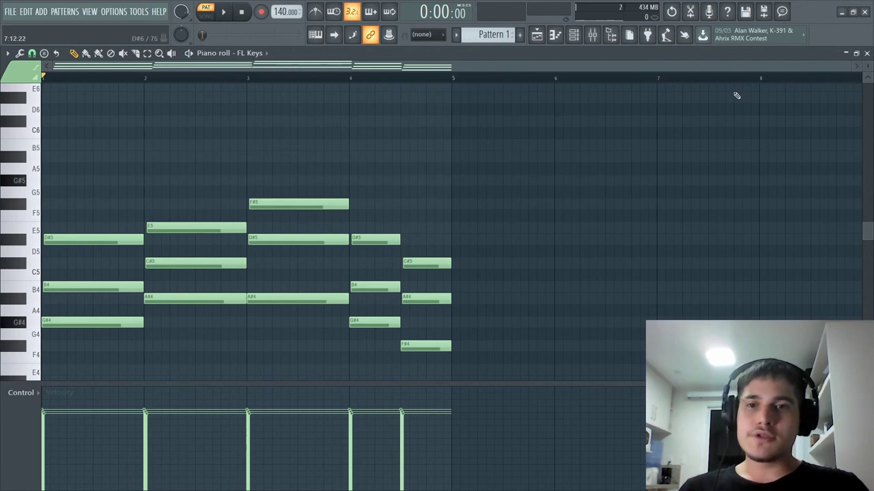
Randomize the chord notes' velocities with the Randomizer's bipolar levels, with no pan variation, raising the amount while auditioning before accepting.
key(alt+r)
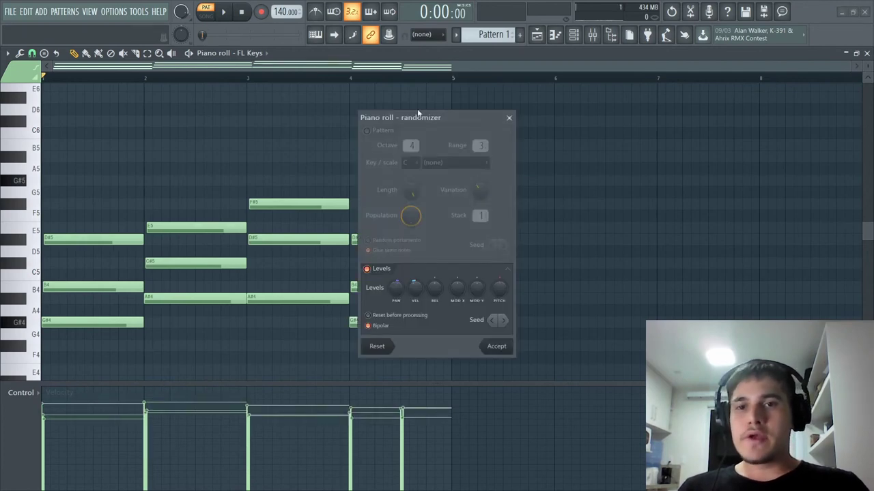
mouse_move(418, 289)
mouse_down()
mouse_move(400, 284)
mouse_move(397, 297)
mouse_move(416, 282)
mouse_up()
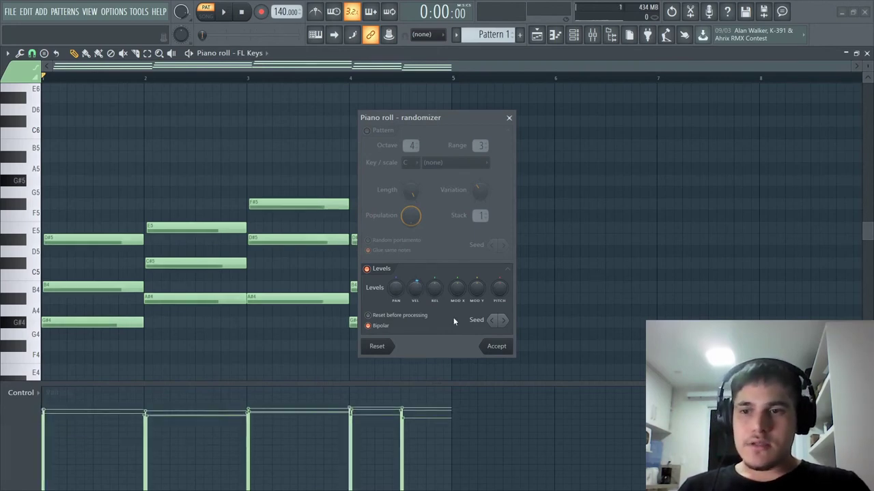
key(space)
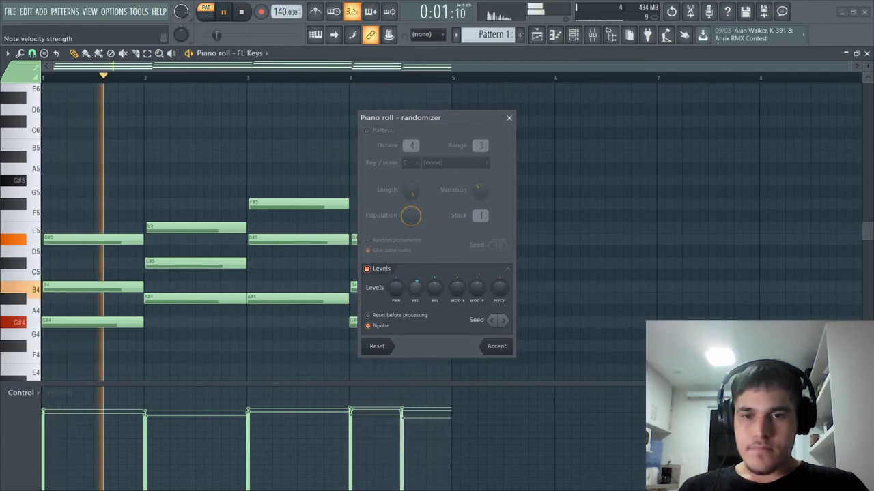
drag(415, 287, 423, 298)
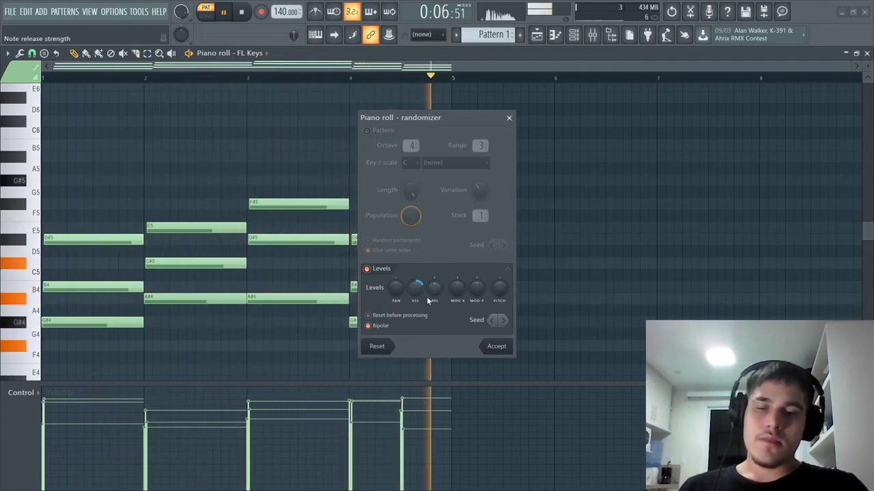
click(496, 347)
key(space)
Select all the chord notes across the four bars.
scroll(462, 202, down, 3)
drag(536, 292, 4, 42)
scroll(477, 232, down, 4)
drag(557, 303, 7, 42)
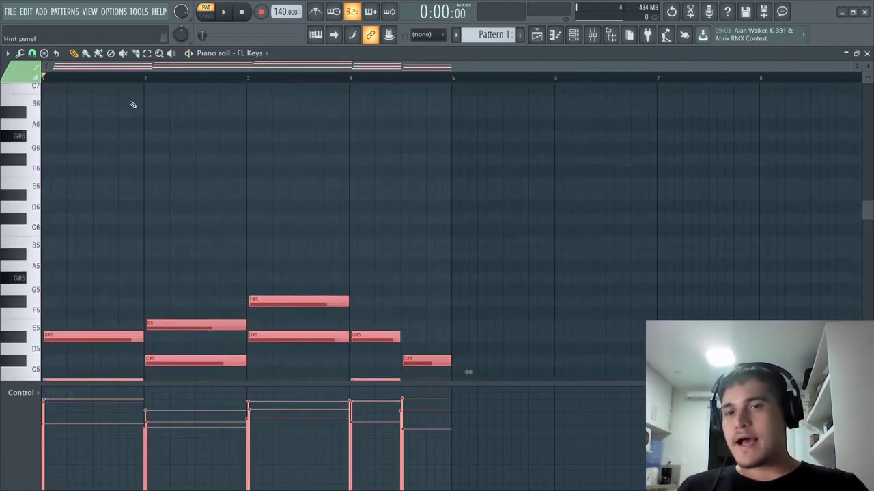
scroll(133, 105, down, 4)
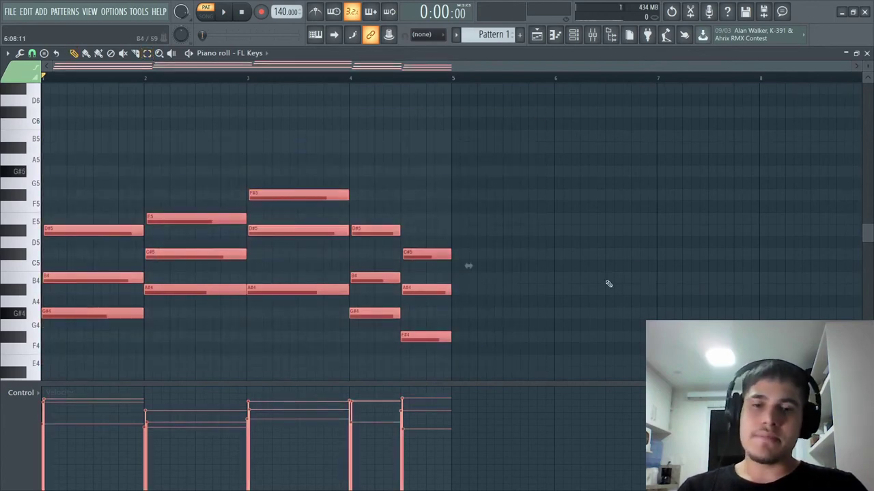
drag(577, 143, 11, 413)
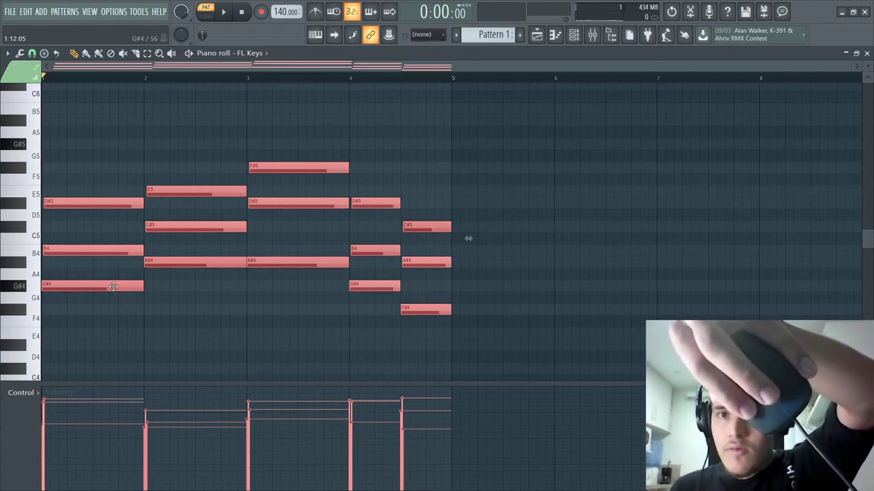
Lower the velocity of all selected chord notes together, and play back the softer progression.
scroll(113, 287, down, 3)
scroll(113, 287, up, 2)
scroll(113, 287, down, 1)
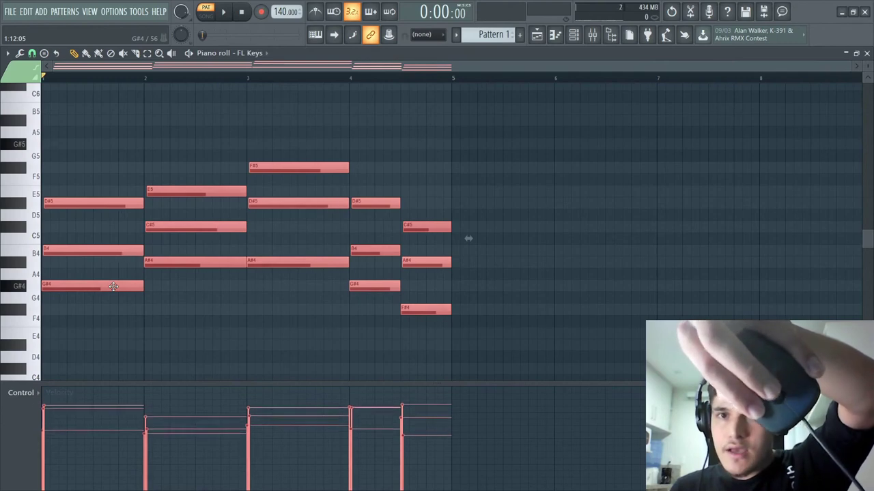
scroll(114, 287, up, 2)
scroll(113, 287, down, 4)
scroll(113, 287, down, 5)
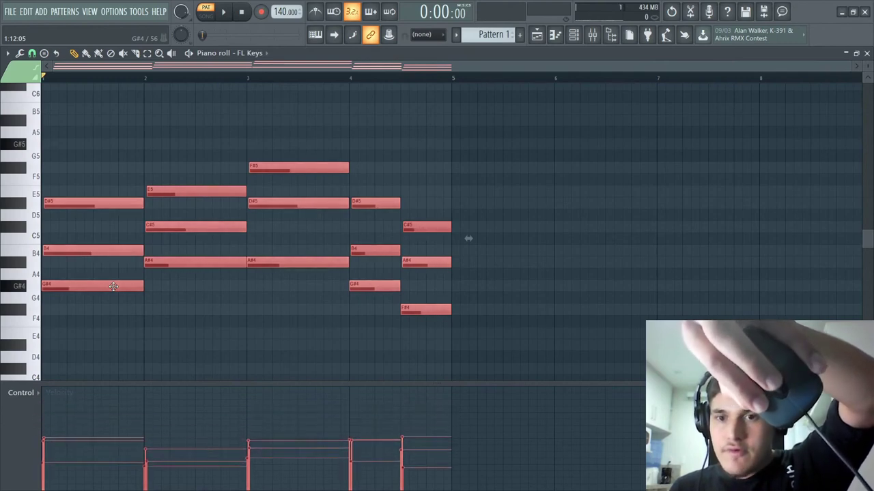
scroll(113, 286, up, 3)
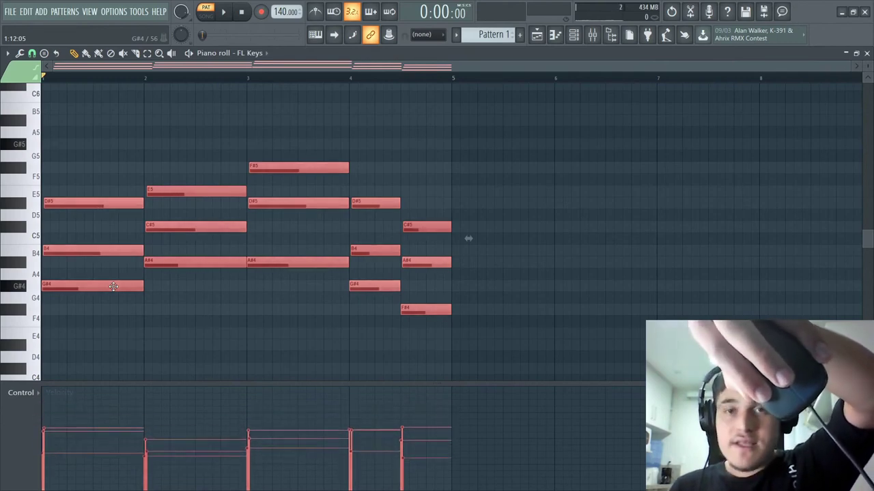
key(space)
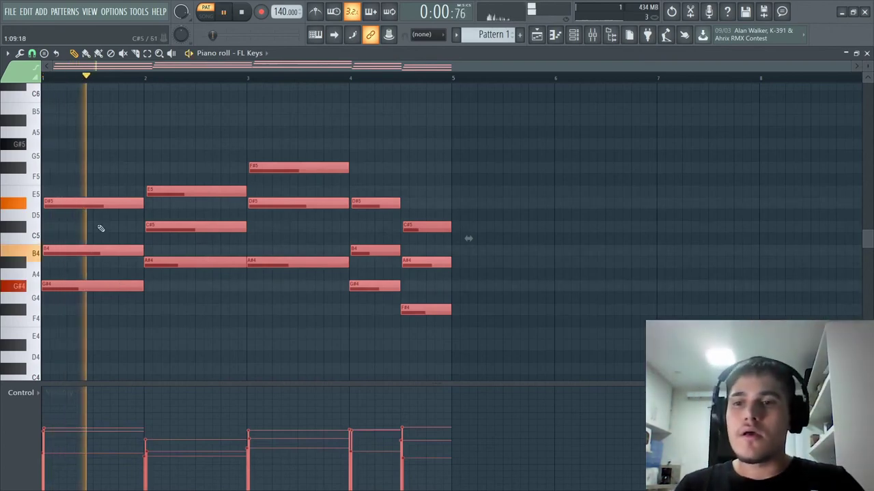
click(574, 36)
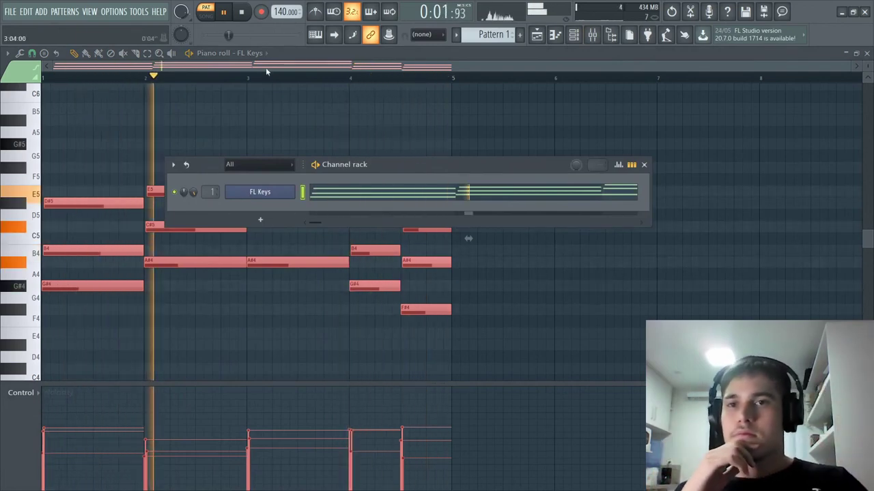
key(F6)
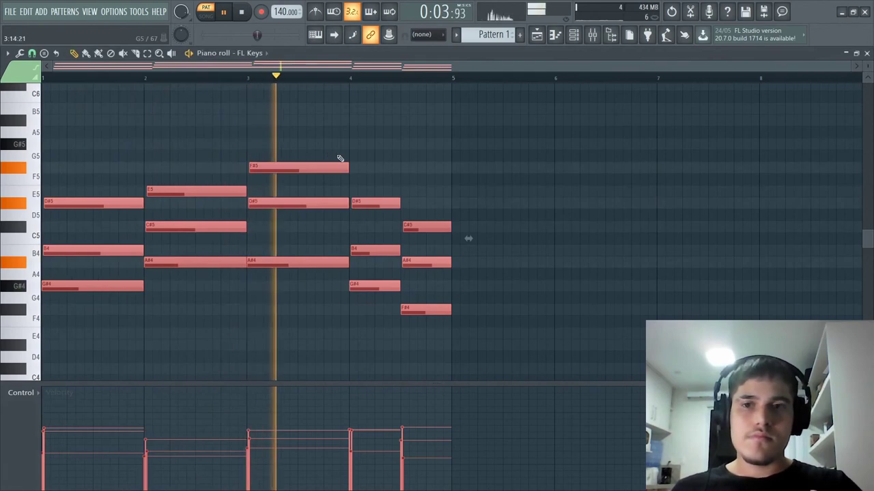
Stop playback and copy the G#4, A#4, D#5, G#4 and F#4 notes of the five chords down one octave as a bass line.
key(space)
ctrl+click(434, 142)
scroll(113, 239, down, 2)
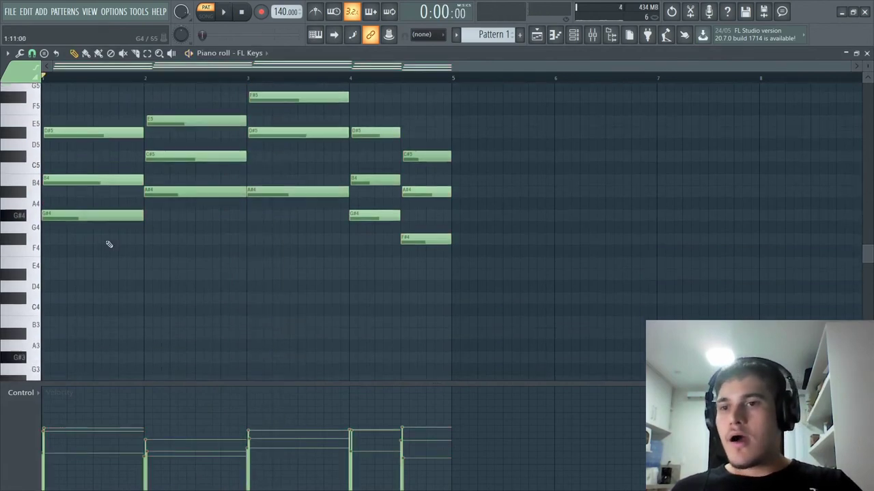
ctrl+shift+click(70, 216)
ctrl+shift+click(171, 193)
ctrl+shift+click(279, 194)
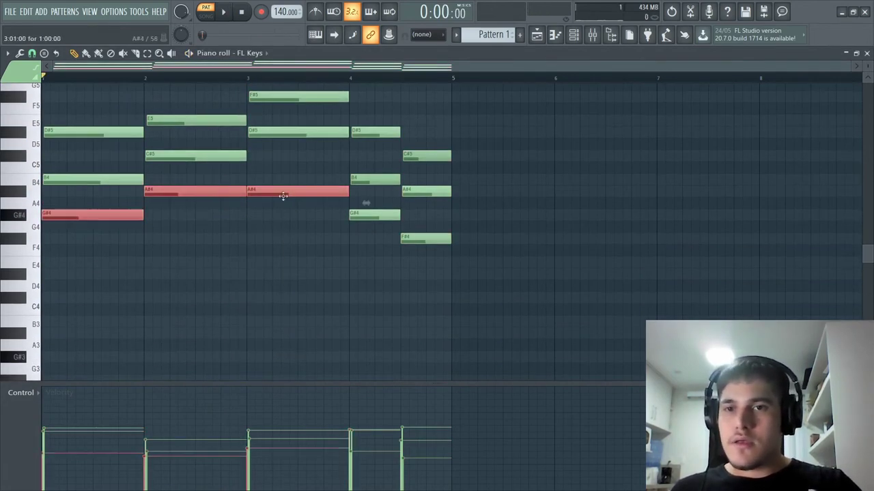
ctrl+shift+click(283, 196)
ctrl+shift+click(294, 132)
ctrl+shift+click(367, 215)
ctrl+shift+click(420, 239)
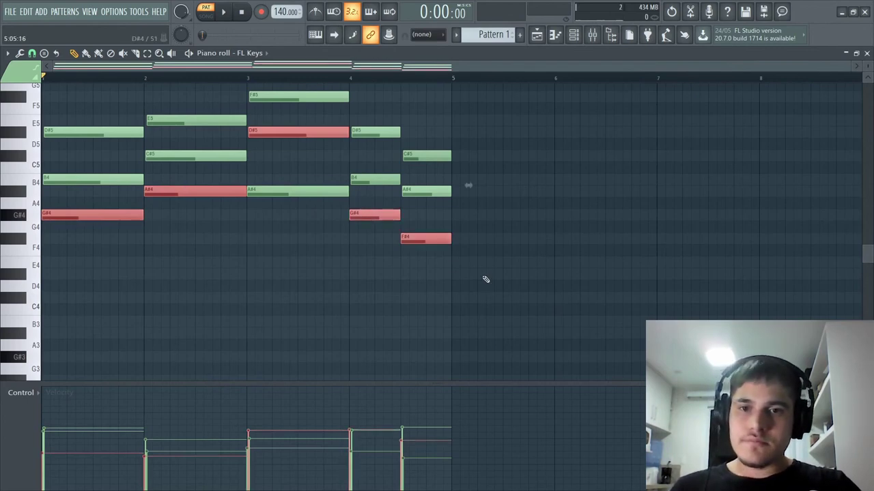
key(ctrl+Down)
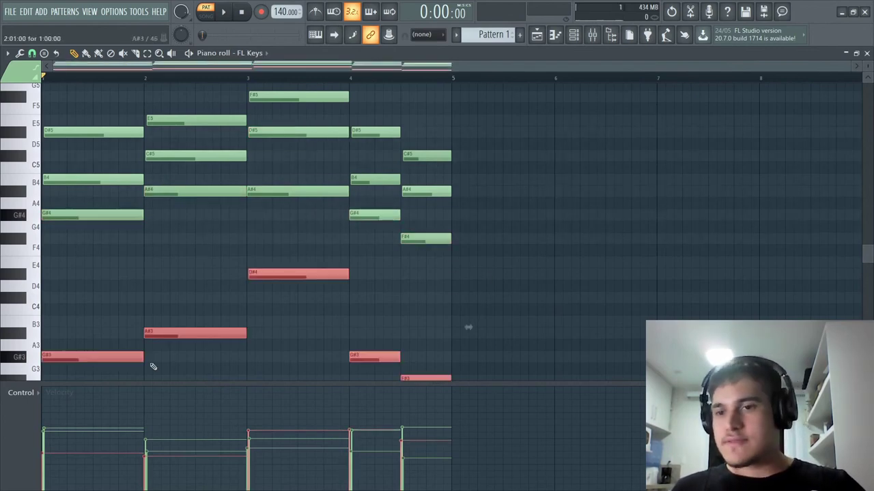
Even out the velocities of the copied bass notes and lower them together while auditioning the progression.
scroll(75, 355, up, 10)
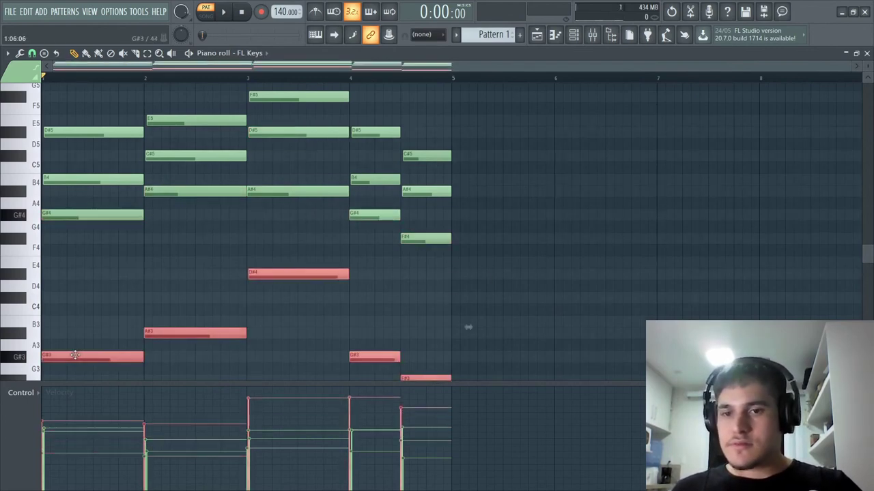
scroll(71, 353, down, 8)
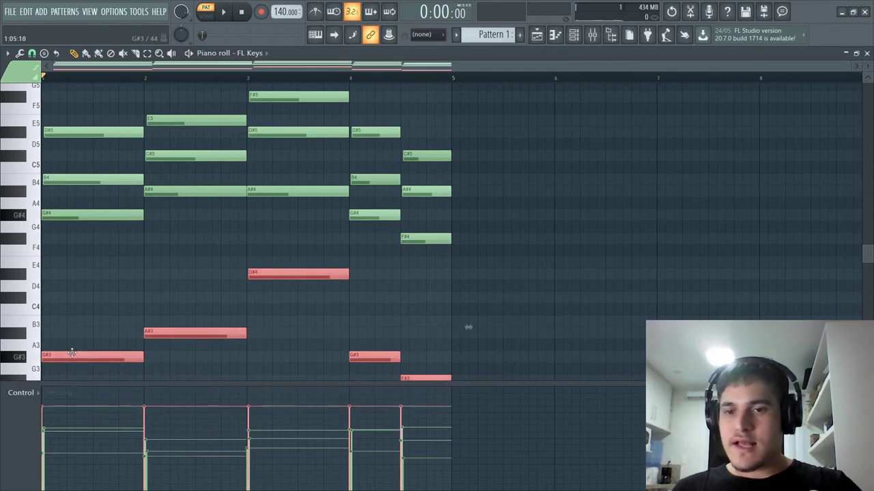
key(space)
scroll(71, 354, down, 3)
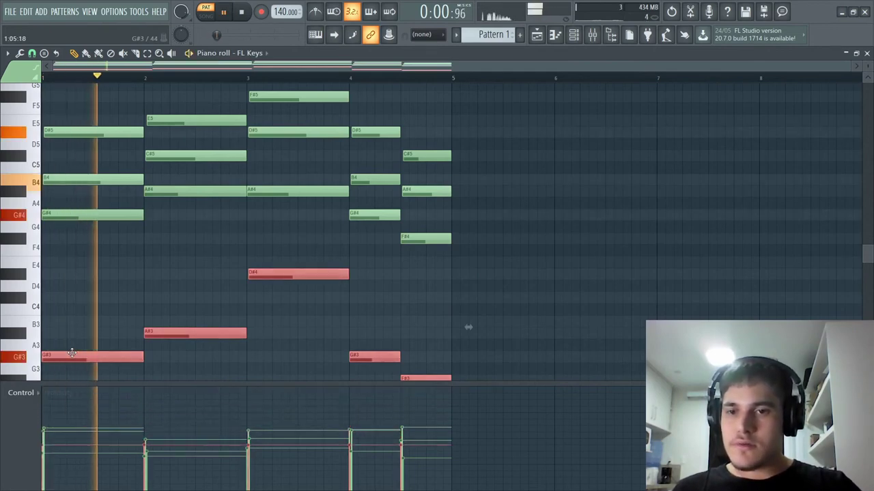
key(space)
key(space)
scroll(72, 354, down, 1)
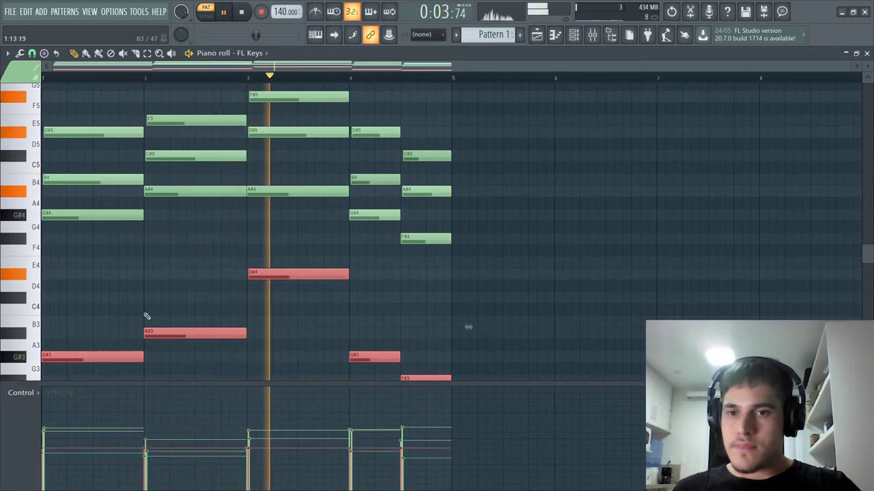
Deselect the bass notes, move the bar 2 bass note up to C#4, and play back the changed bass line.
scroll(407, 280, down, 3)
ctrl+click(463, 247)
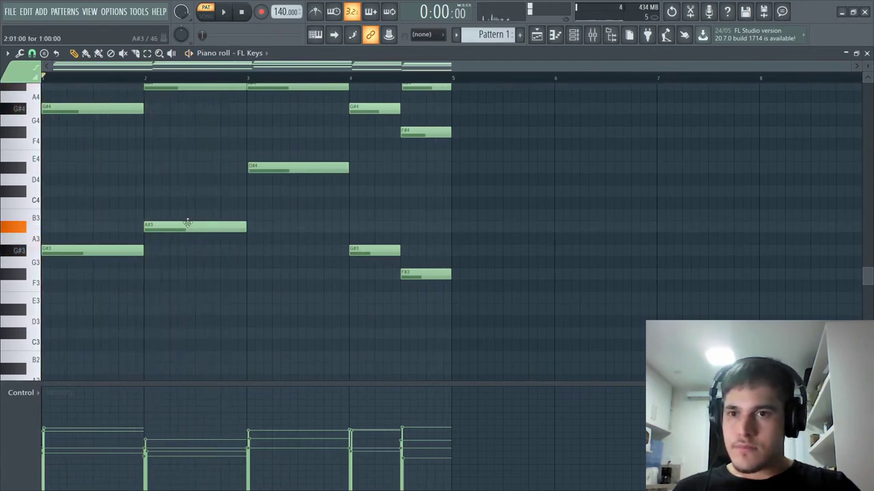
scroll(183, 195, up, 3)
key(space)
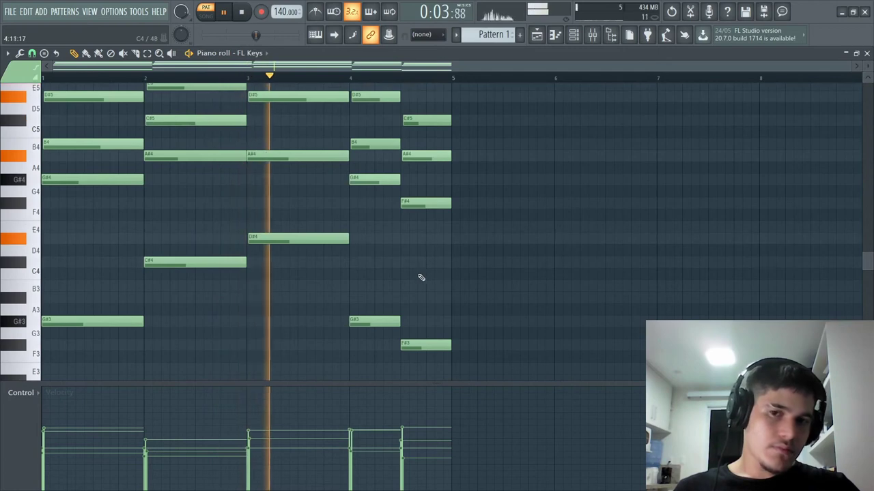
scroll(420, 279, up, 3)
scroll(419, 277, up, 3)
key(space)
Copy the B4, C#5, D#5, B4 and A#4 notes of the five chords up one octave, and play back the fuller progression.
scroll(321, 224, down, 4)
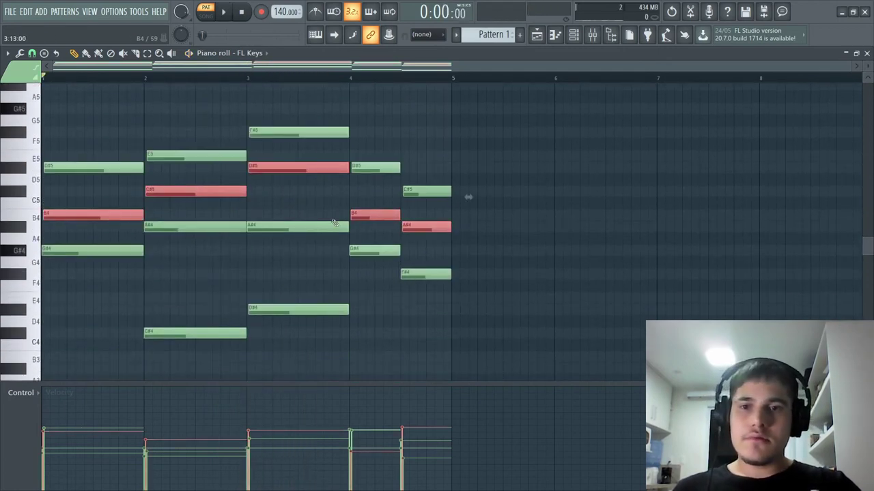
key(ctrl+Up)
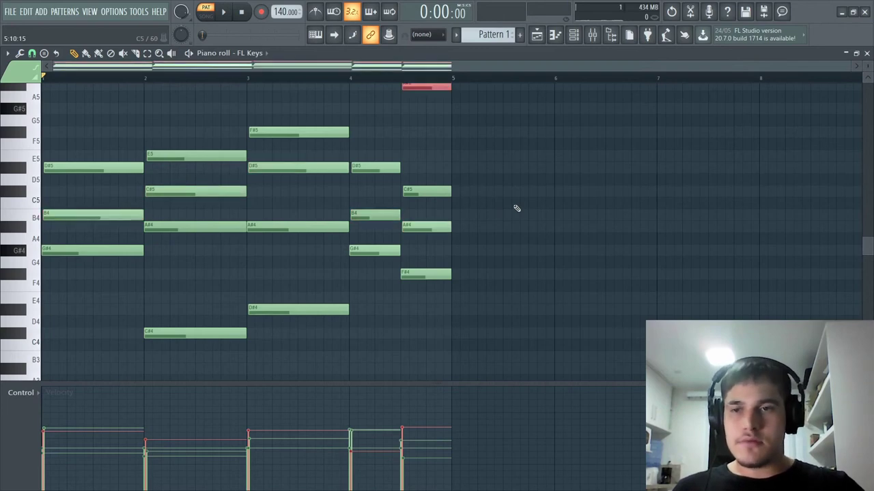
scroll(477, 230, up, 6)
key(space)
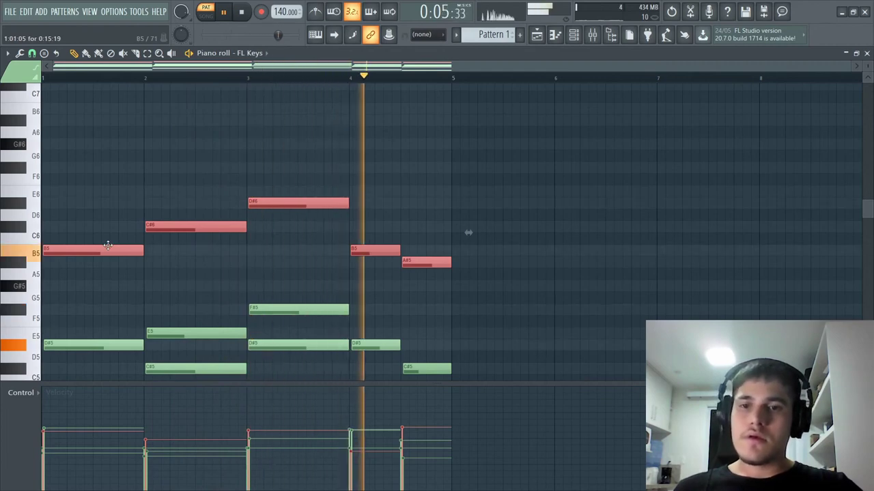
ctrl+click(348, 180)
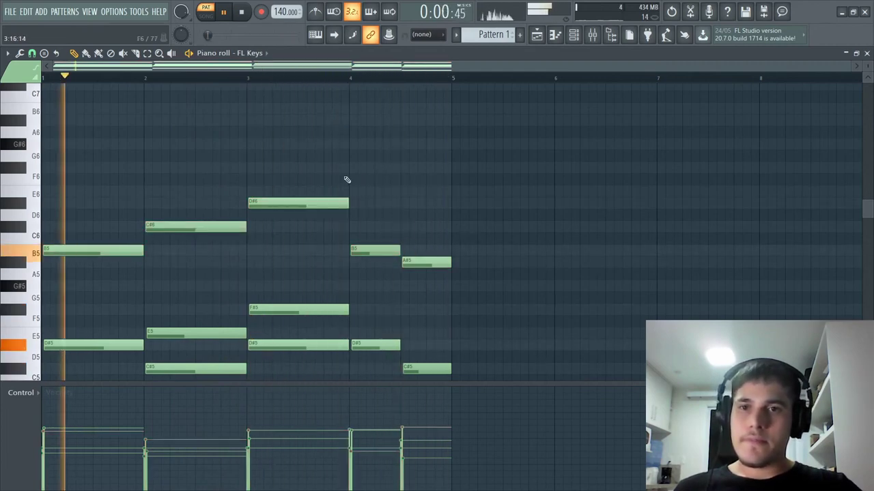
scroll(168, 170, up, 1)
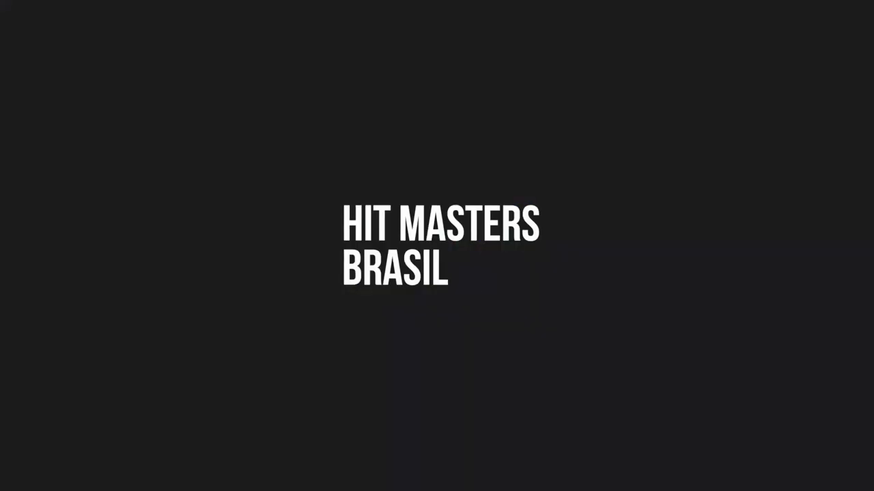